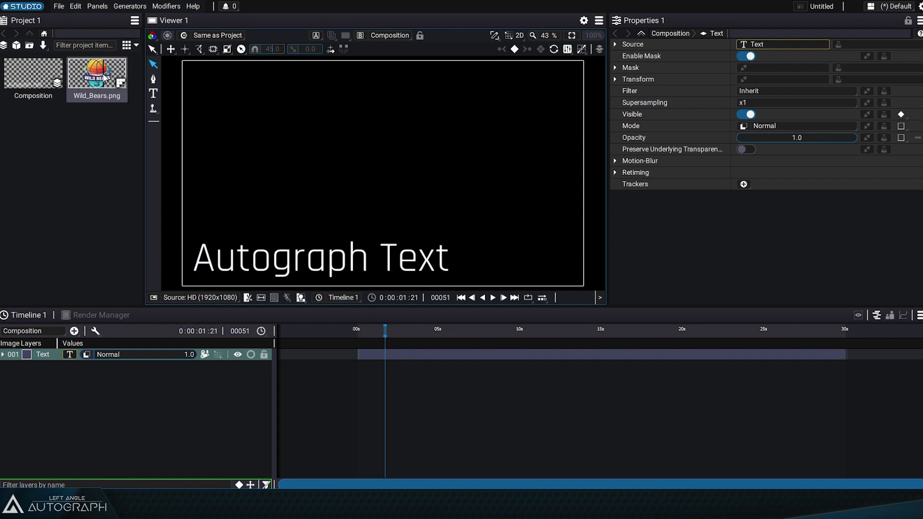
Add Wild_Bears.png as a layer above the Text layer and place it, scaled down to text height, just after the word "Text".
{"action": "left_click_drag", "start_coordinate": [104, 77], "coordinate": [28, 354]}
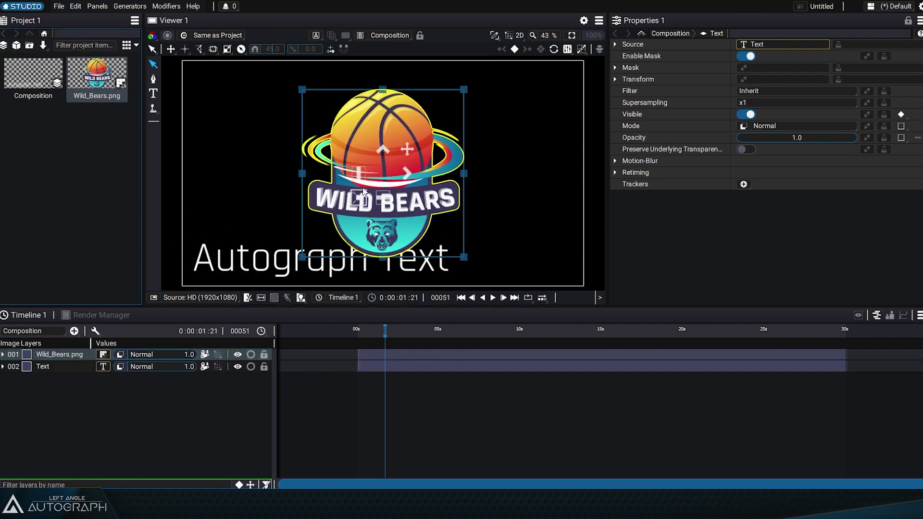
{"action": "left_click_drag", "start_coordinate": [358, 198], "coordinate": [500, 242]}
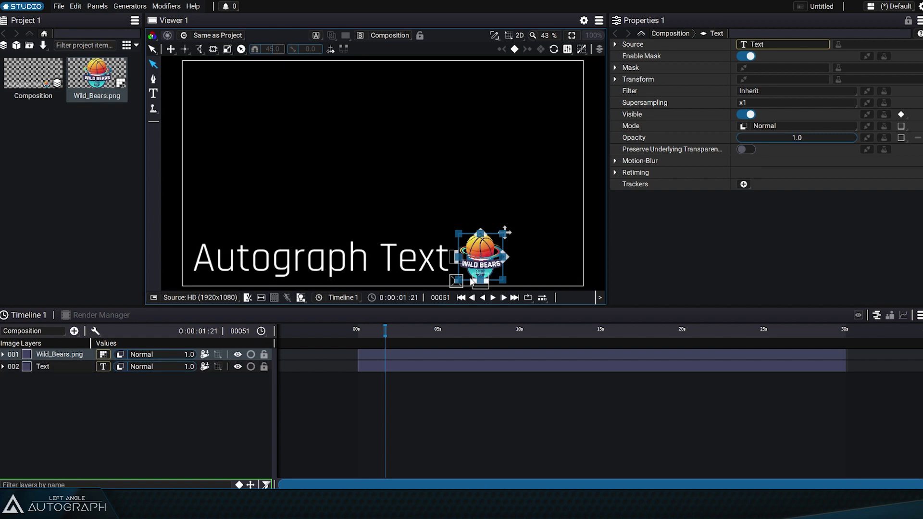
Move the logo layer's anchor point horizontally to about -421.86, just outside the logo's left edge, keeping the image in place.
{"action": "scroll", "coordinate": [498, 268], "scroll_direction": "up", "scroll_amount": 8}
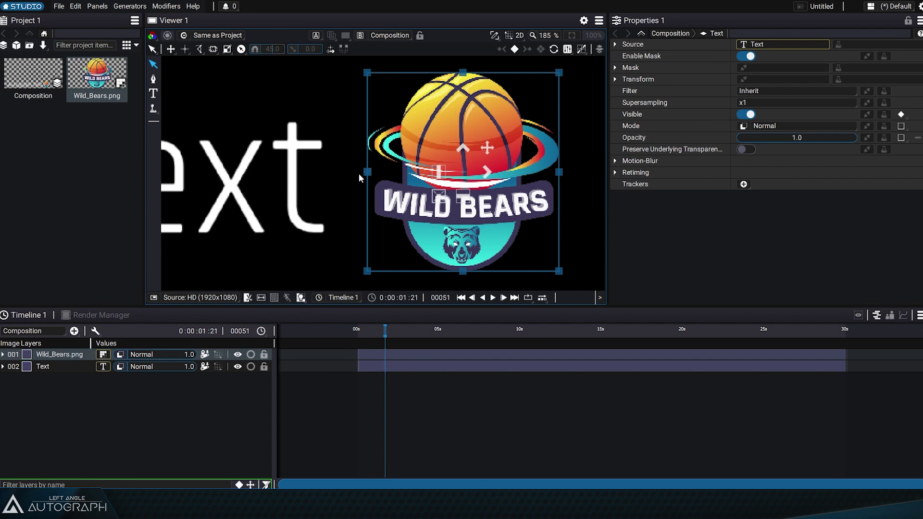
{"action": "key", "text": "a"}
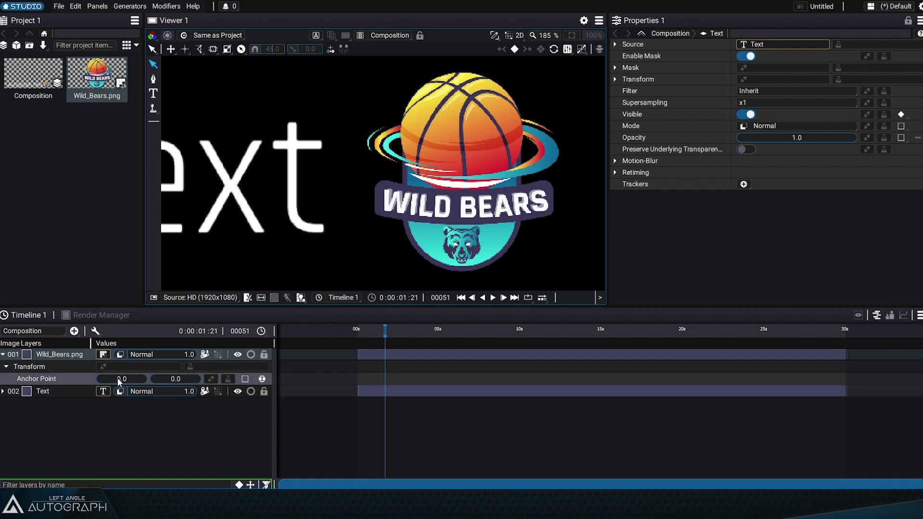
{"action": "mouse_move", "coordinate": [124, 380]}
{"action": "left_mouse_down"}
{"action": "mouse_move", "coordinate": [98, 380]}
{"action": "mouse_move", "coordinate": [129, 382]}
{"action": "left_mouse_up"}
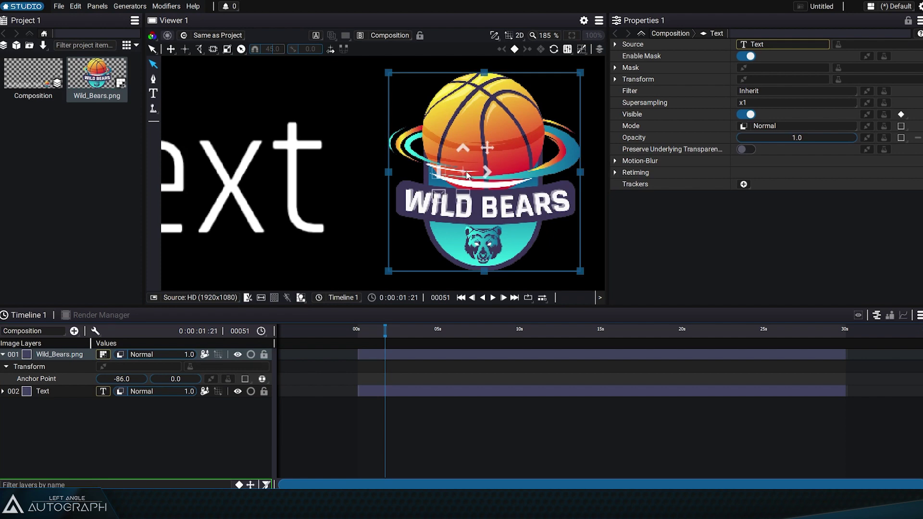
{"action": "key", "text": "ctrl+z"}
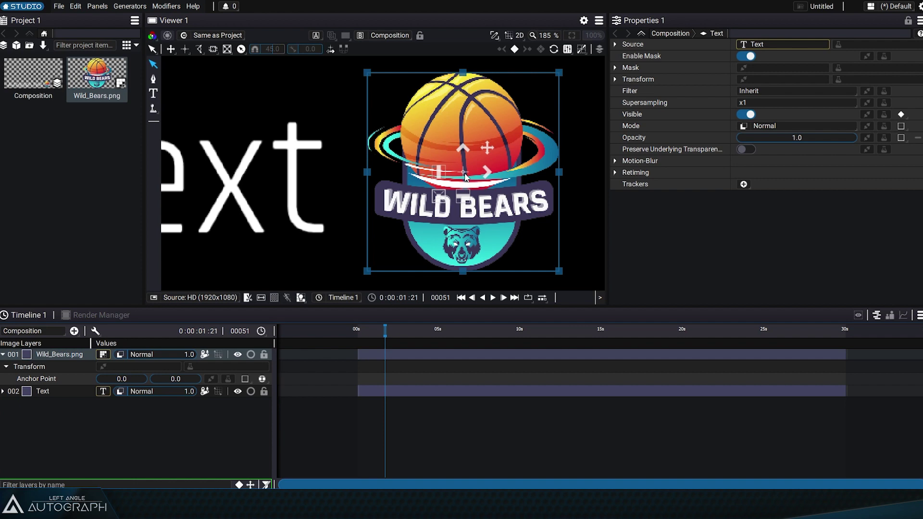
{"action": "left_click_drag", "start_coordinate": [465, 176], "coordinate": [359, 174]}
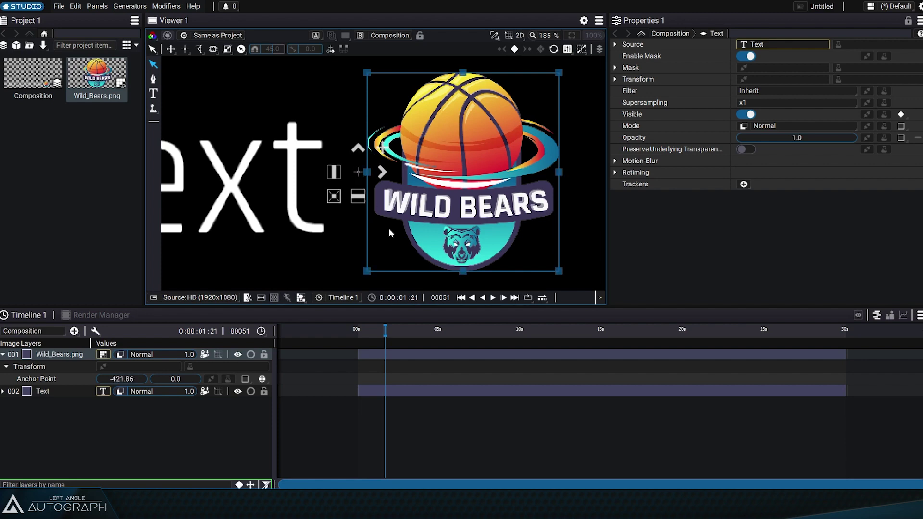
Reposition the Wild_Bears.png logo slightly farther from the end of the text.
{"action": "key", "text": "p"}
{"action": "left_click", "coordinate": [53, 353]}
{"action": "key", "text": "a"}
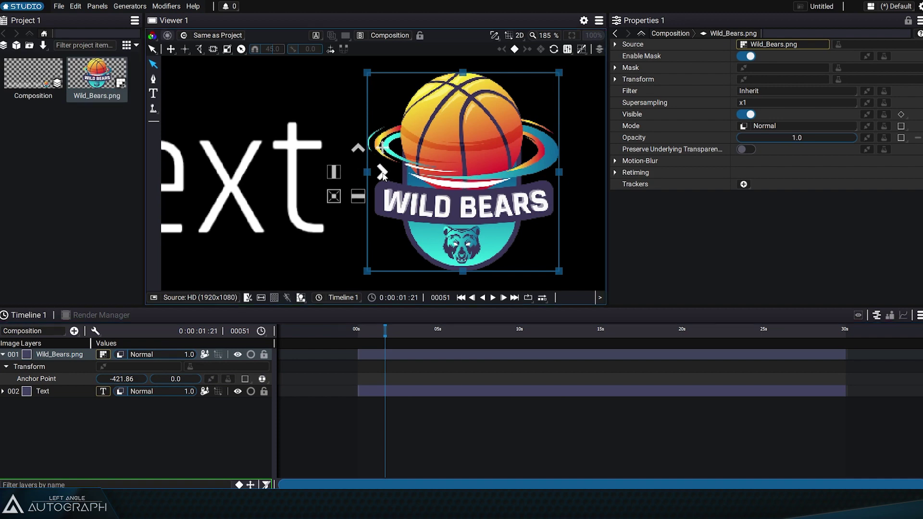
{"action": "left_click_drag", "start_coordinate": [457, 181], "coordinate": [394, 177]}
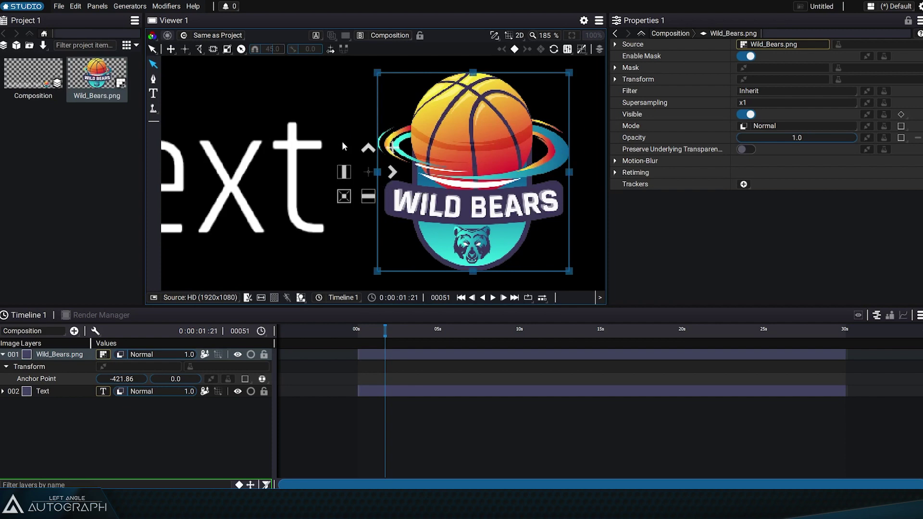
Separate the logo layer's Position into x and y, and adjust it to x 360.23 and y -397.16.
{"action": "left_click", "coordinate": [58, 353]}
{"action": "key", "text": "p"}
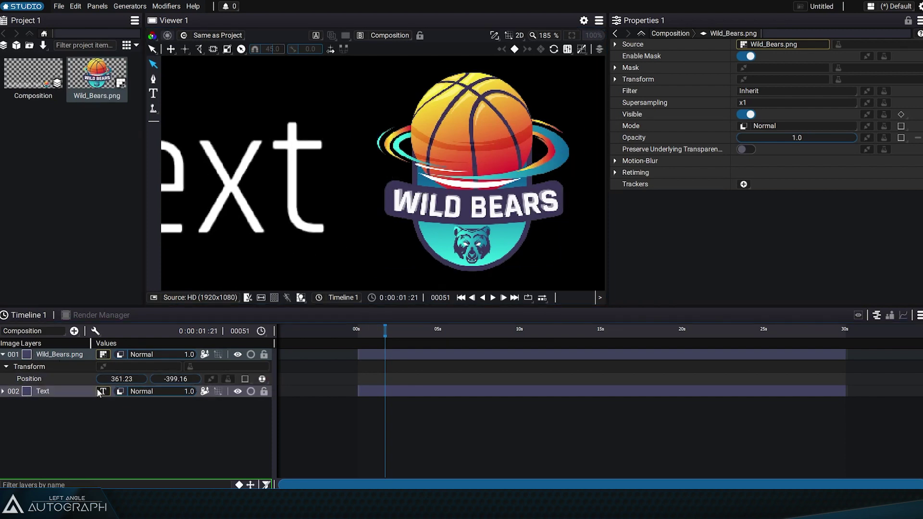
{"action": "left_click", "coordinate": [264, 379]}
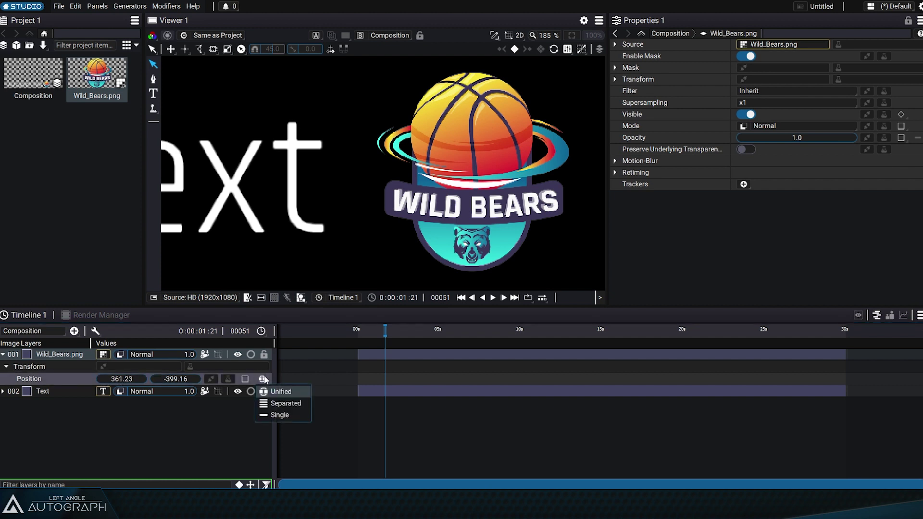
{"action": "left_click", "coordinate": [294, 404]}
{"action": "mouse_move", "coordinate": [167, 393]}
{"action": "left_mouse_down"}
{"action": "mouse_move", "coordinate": [146, 403]}
{"action": "mouse_move", "coordinate": [153, 394]}
{"action": "left_mouse_up"}
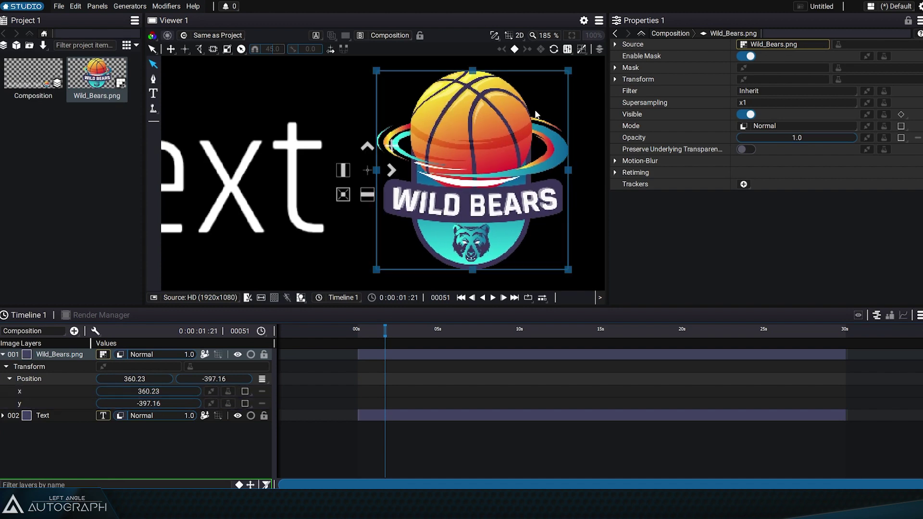
Add a Constant layer to the composition and set its output format to Custom Format.
{"action": "left_click", "coordinate": [596, 35]}
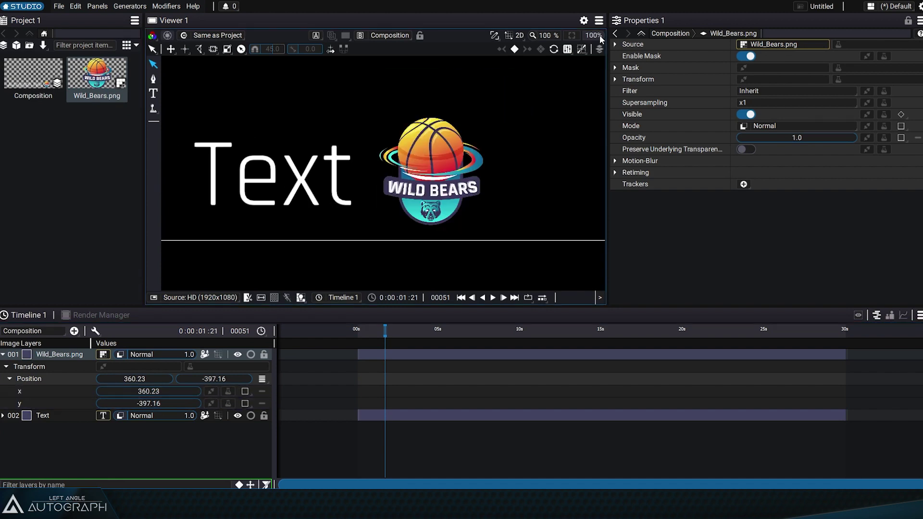
{"action": "left_click", "coordinate": [573, 36]}
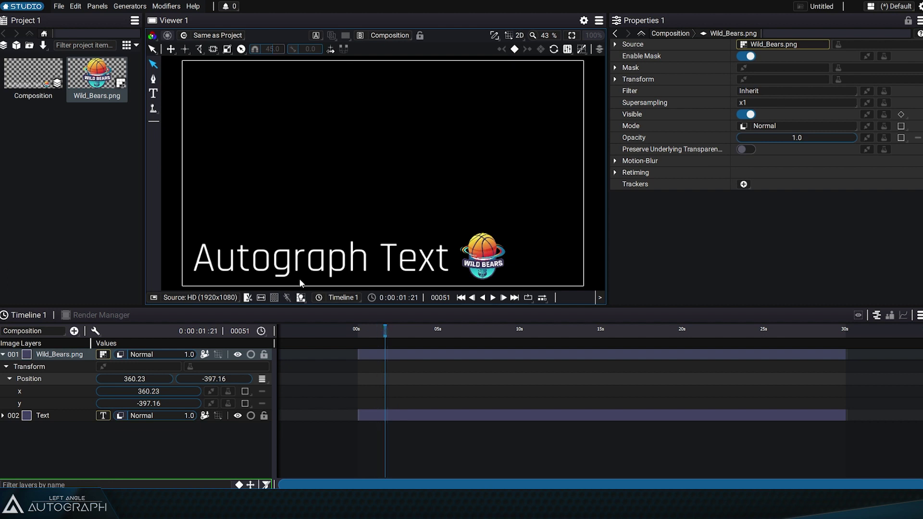
{"action": "mouse_move", "coordinate": [172, 265]}
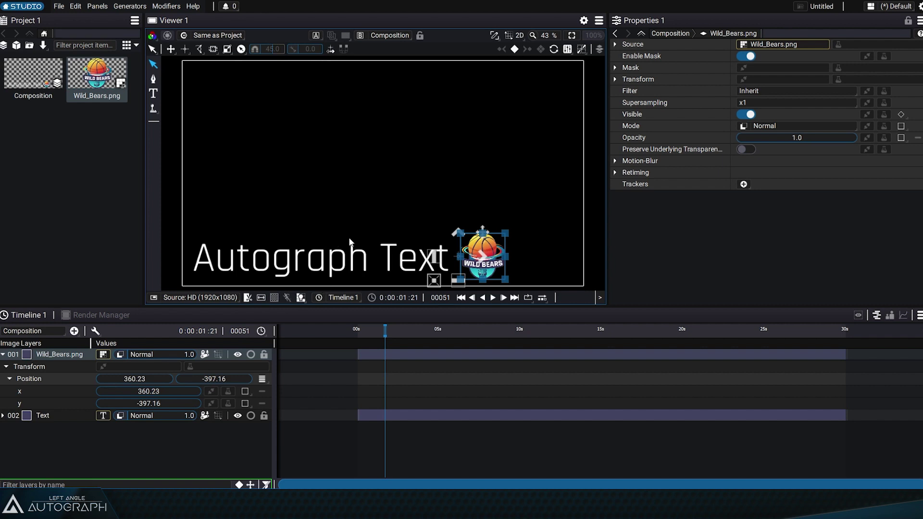
{"action": "left_click", "coordinate": [74, 331]}
{"action": "left_click", "coordinate": [110, 141]}
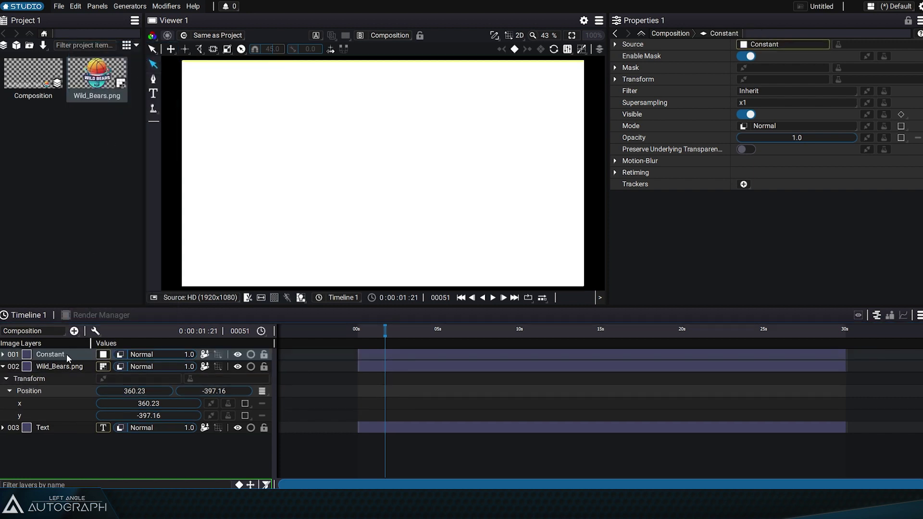
{"action": "left_click", "coordinate": [784, 44]}
{"action": "left_click", "coordinate": [757, 43]}
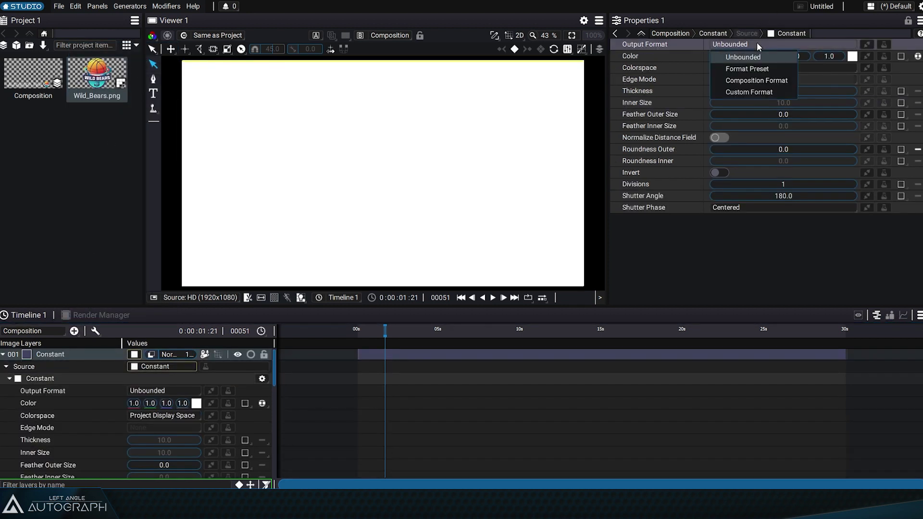
{"action": "left_click", "coordinate": [757, 90]}
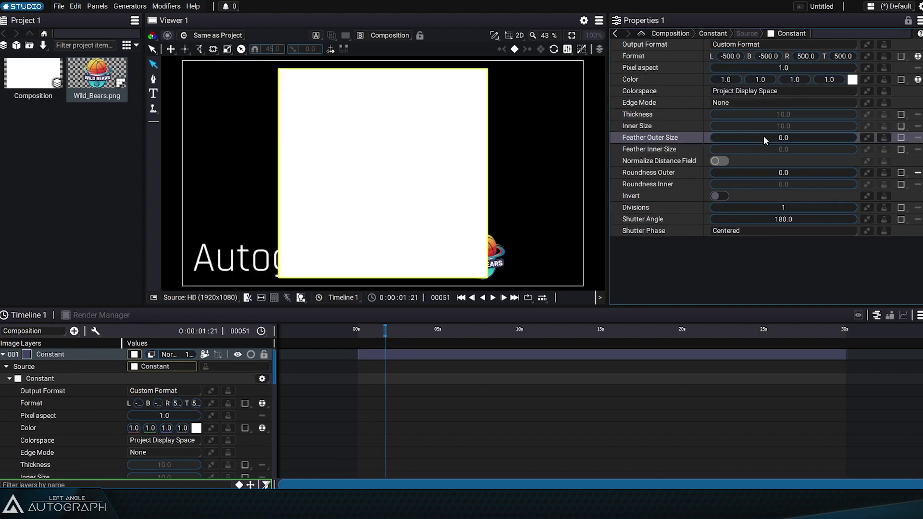
Try changing the Constant's left format bound, undo it, and set the bottom bound to -200.
{"action": "mouse_move", "coordinate": [734, 56]}
{"action": "left_mouse_down"}
{"action": "mouse_move", "coordinate": [711, 58]}
{"action": "mouse_move", "coordinate": [720, 59]}
{"action": "left_mouse_up"}
{"action": "key", "text": "ctrl+z"}
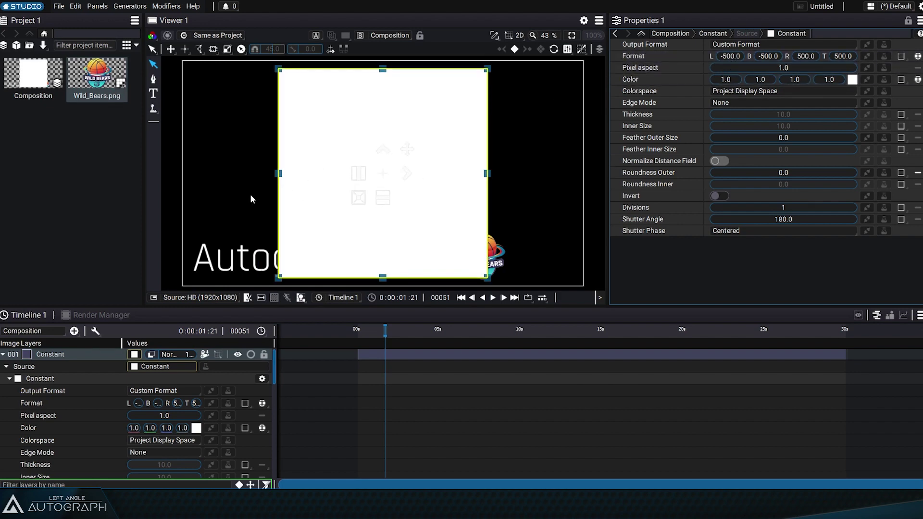
{"action": "left_click_drag", "start_coordinate": [765, 56], "coordinate": [769, 58]}
{"action": "type", "text": "-200"}
{"action": "key", "text": "Return"}
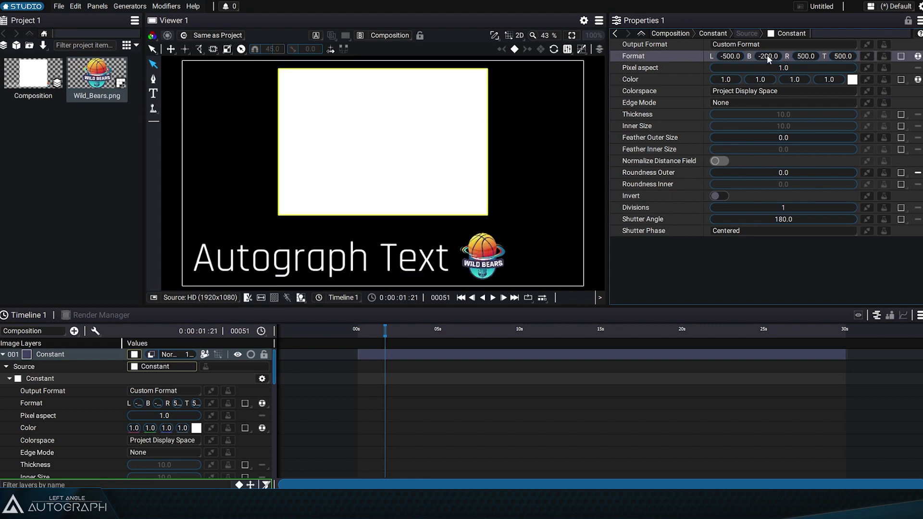
Set the Constant's format bounds to -100 for the bottom and 100 for the top.
{"action": "left_click", "coordinate": [767, 55]}
{"action": "type", "text": "-100"}
{"action": "key", "text": "Return"}
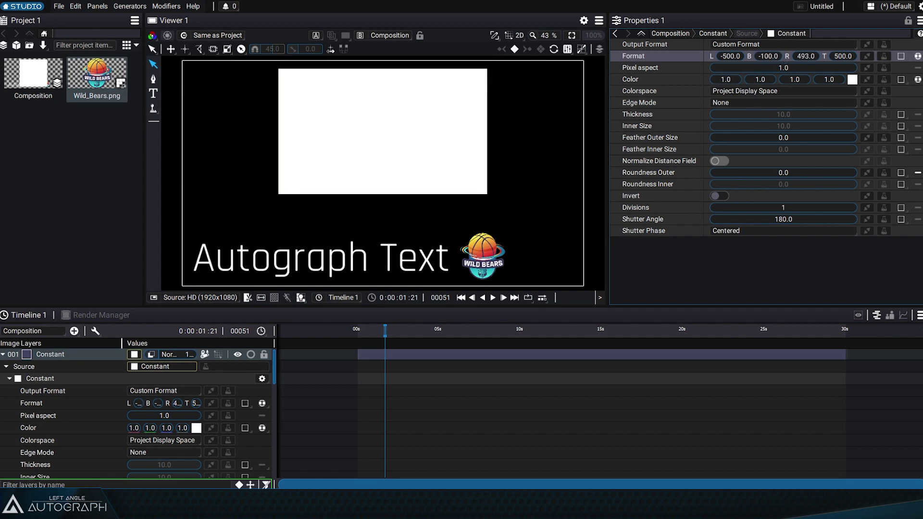
{"action": "left_click", "coordinate": [852, 64]}
{"action": "type", "text": "100"}
{"action": "key", "text": "Return"}
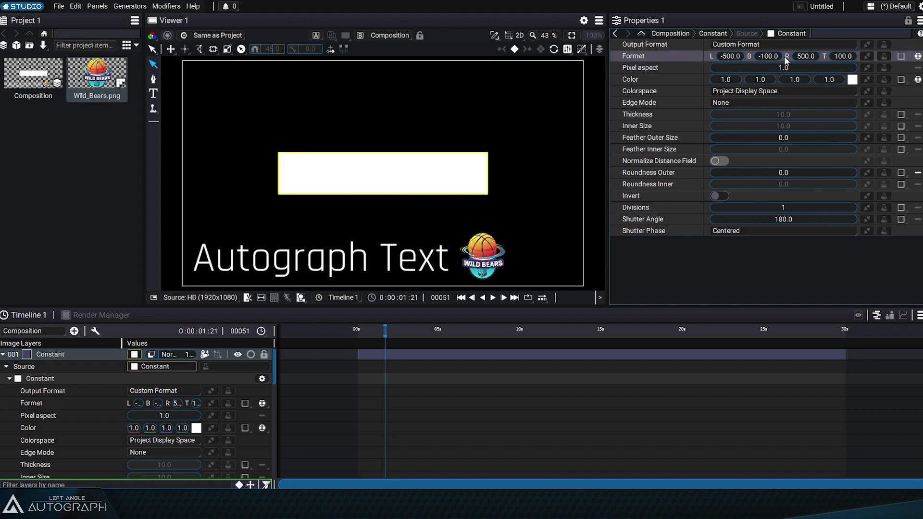
Examine the generators offered for the Constant's Format property, including Layer Rect, and collapse the Constant layer.
{"action": "left_click", "coordinate": [866, 56]}
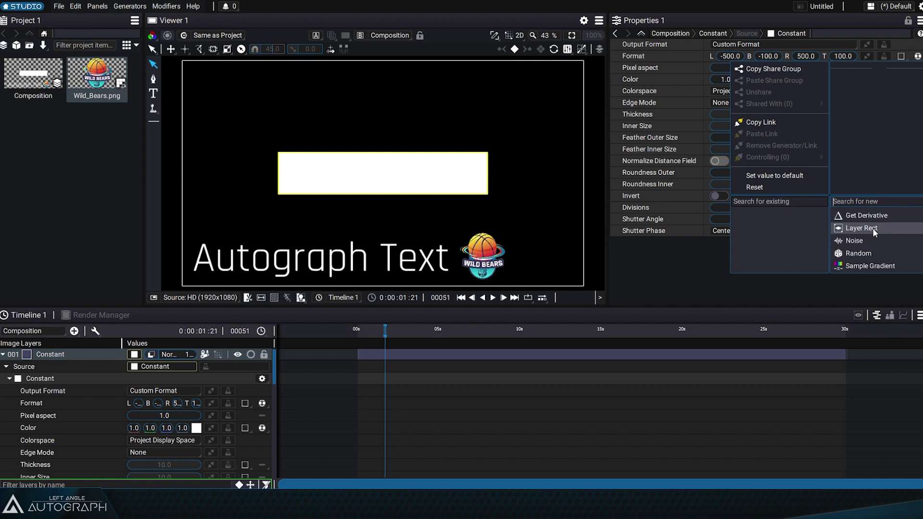
{"action": "left_click", "coordinate": [873, 228]}
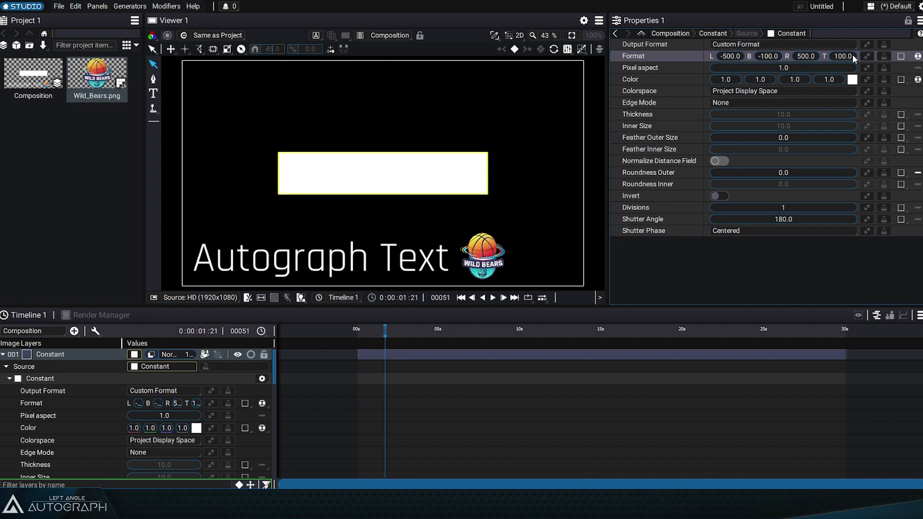
{"action": "left_click", "coordinate": [3, 355]}
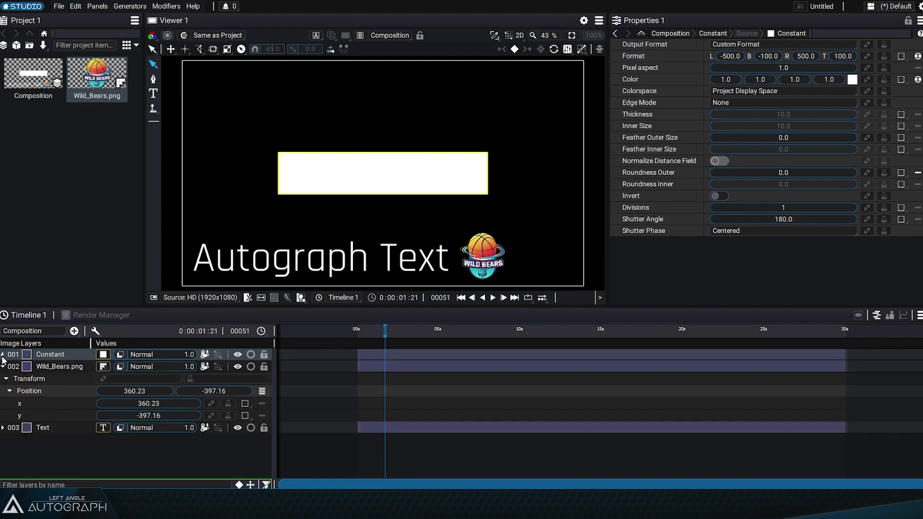
Apply a 4D->1D converter to the x position of the Wild_Bears.png layer.
{"action": "left_click", "coordinate": [42, 391]}
{"action": "left_click", "coordinate": [49, 406]}
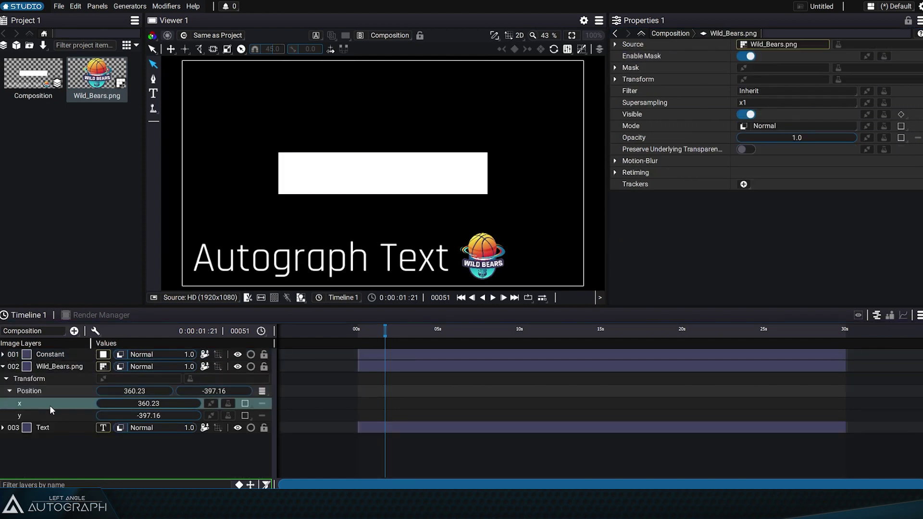
{"action": "left_click", "coordinate": [214, 403]}
{"action": "scroll", "coordinate": [274, 356], "scroll_direction": "down", "scroll_amount": 3}
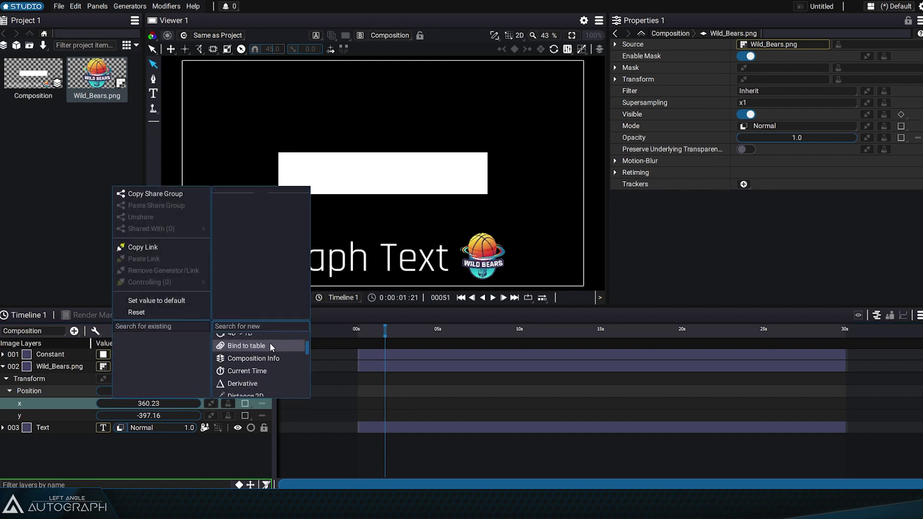
{"action": "scroll", "coordinate": [265, 342], "scroll_direction": "down", "scroll_amount": 4}
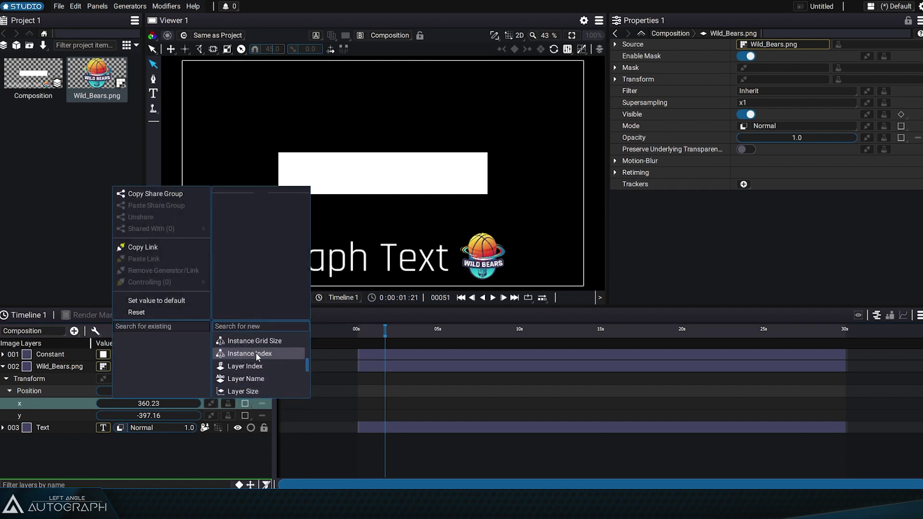
{"action": "scroll", "coordinate": [246, 380], "scroll_direction": "down", "scroll_amount": 6}
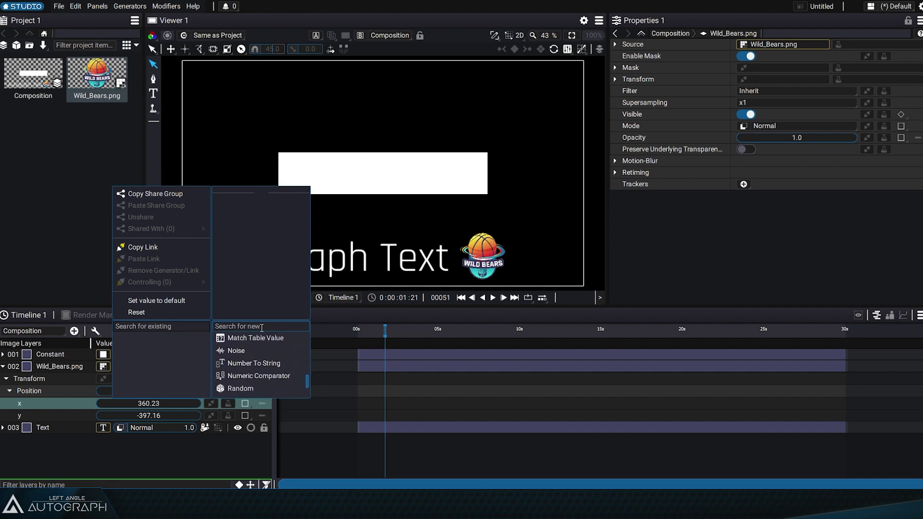
{"action": "scroll", "coordinate": [264, 361], "scroll_direction": "up", "scroll_amount": 13}
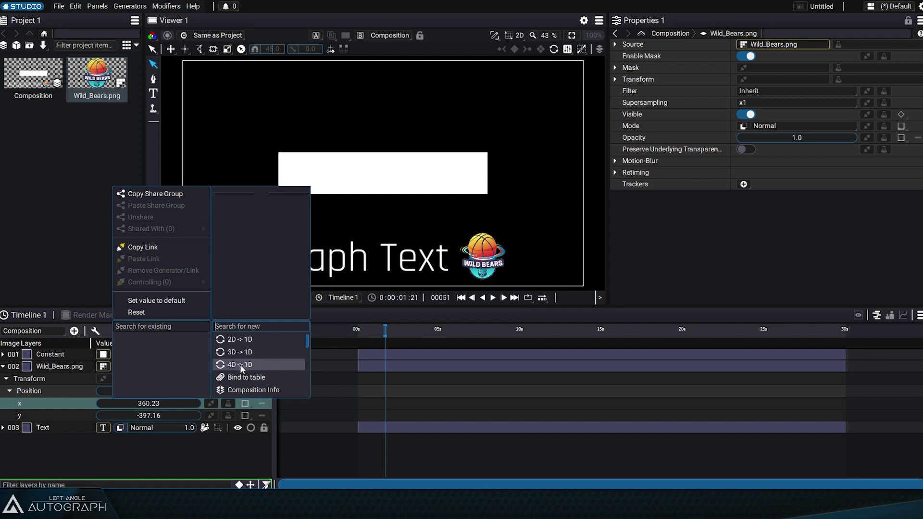
{"action": "left_click", "coordinate": [240, 364]}
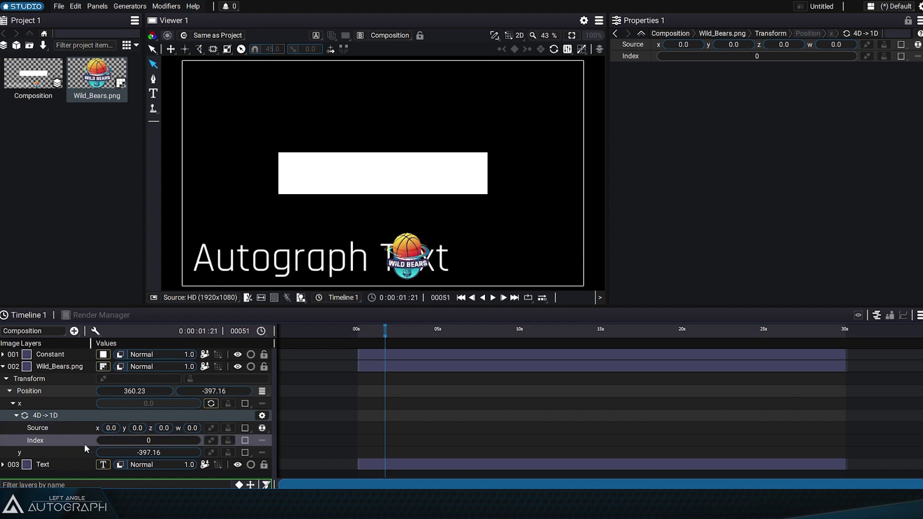
Drive the Source of the 4D->1D converter with a Layer Rect generator.
{"action": "left_click_drag", "start_coordinate": [148, 440], "coordinate": [153, 440]}
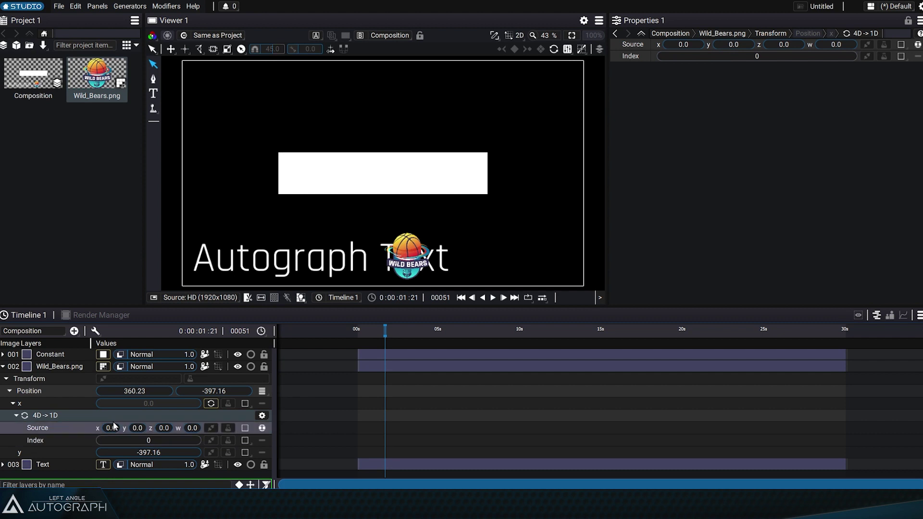
{"action": "left_click_drag", "start_coordinate": [140, 440], "coordinate": [174, 441]}
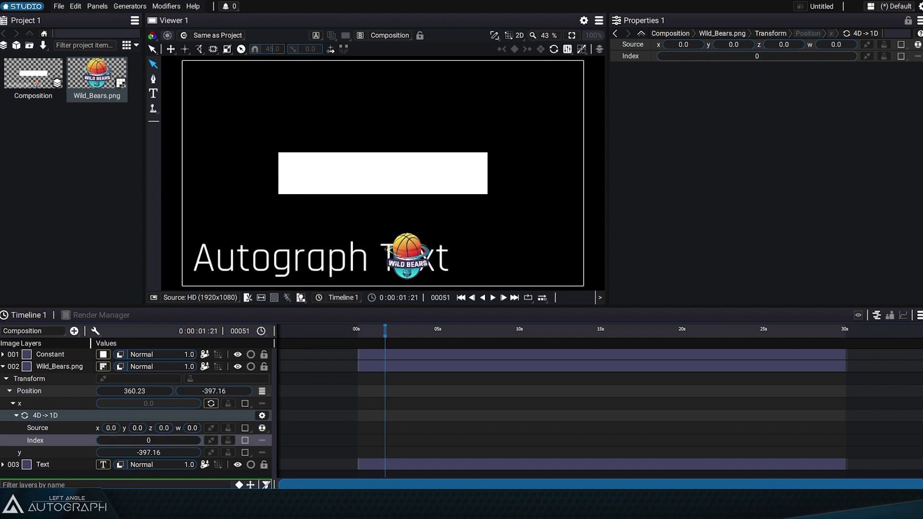
{"action": "left_click", "coordinate": [215, 426]}
{"action": "scroll", "coordinate": [262, 399], "scroll_direction": "down", "scroll_amount": 4}
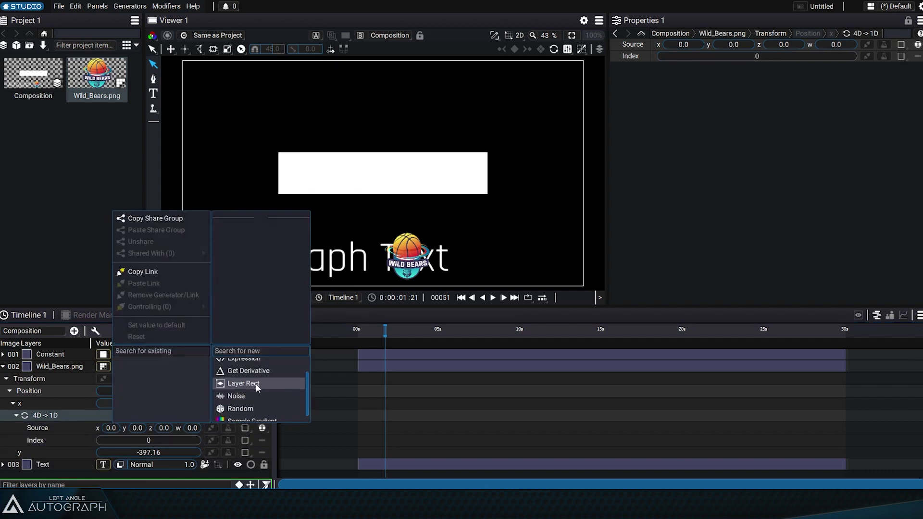
{"action": "left_click", "coordinate": [255, 384]}
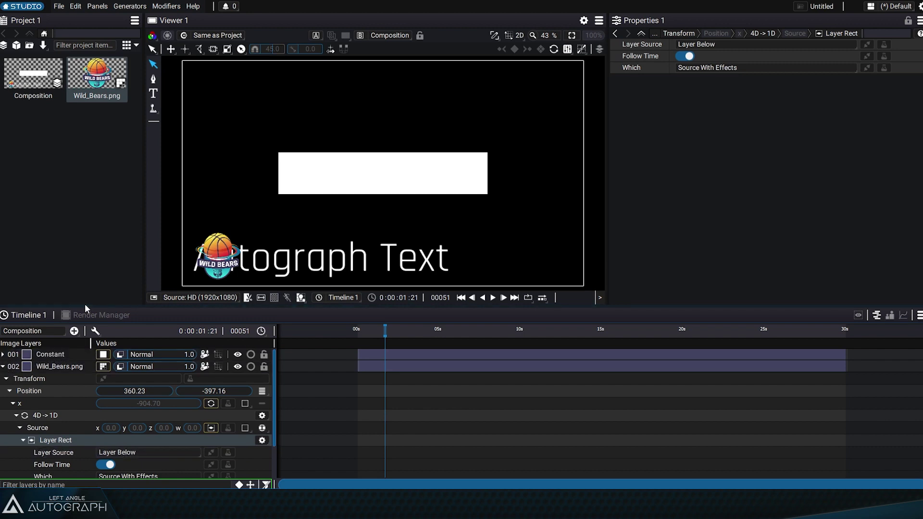
Set the Index of the 4D->1D converter on the Wild_Bears.png layer's x position to 2, after checking the Constant's format order.
{"action": "left_click_drag", "start_coordinate": [85, 307], "coordinate": [86, 240]}
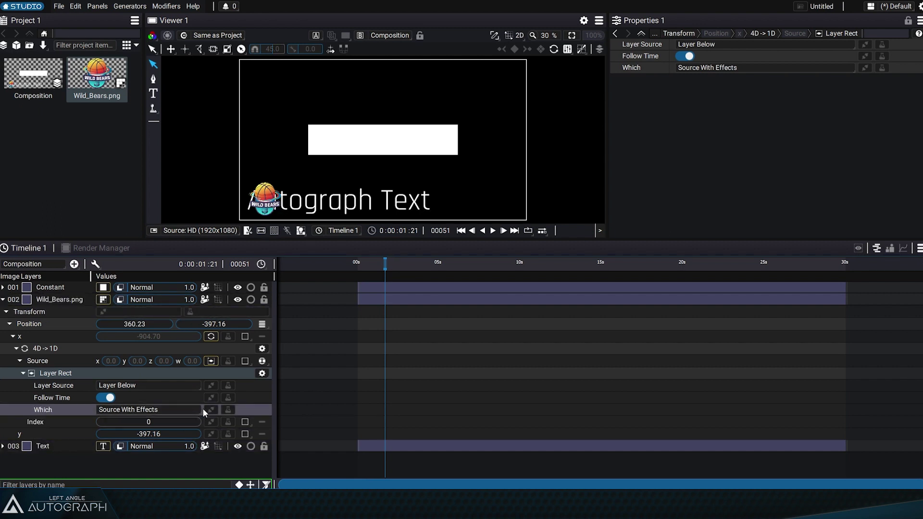
{"action": "left_click", "coordinate": [207, 287]}
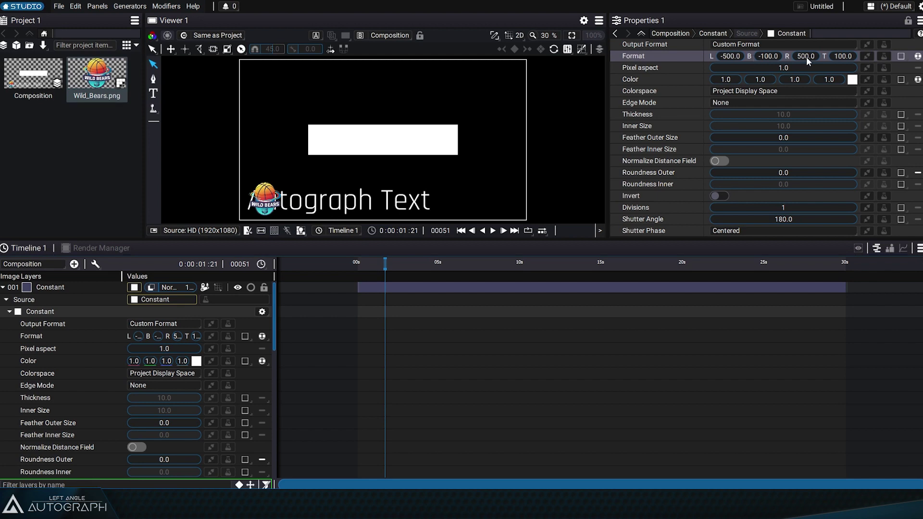
{"action": "left_click", "coordinate": [3, 287]}
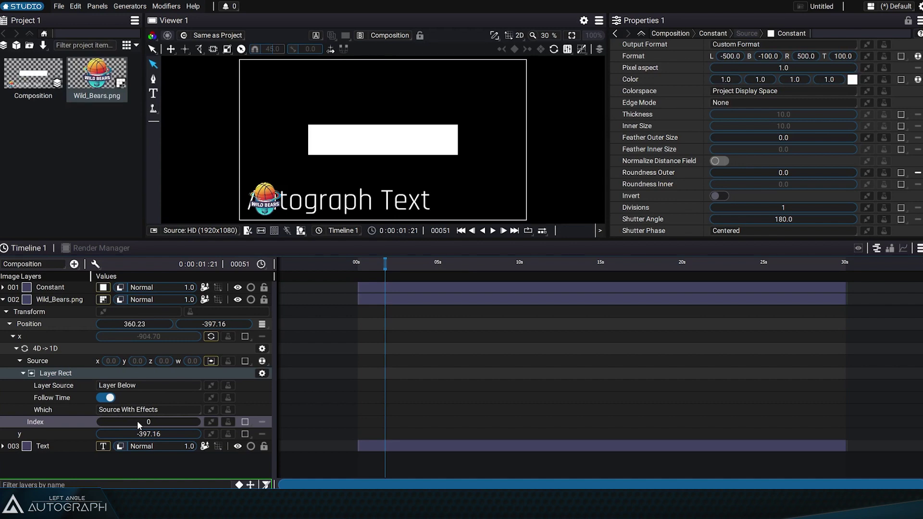
{"action": "left_click", "coordinate": [150, 422]}
{"action": "type", "text": "2"}
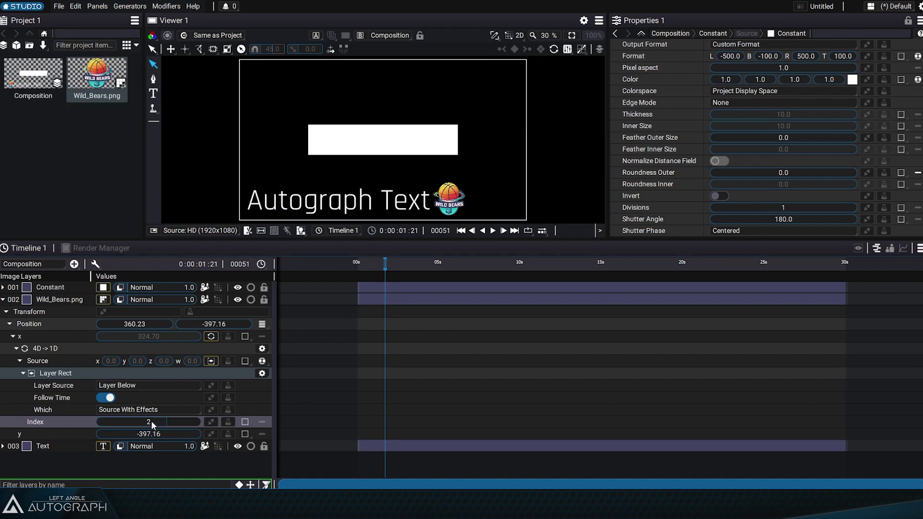
{"action": "key", "text": "Return"}
Offset the Wild_Bears.png logo from the text by setting its anchor point x to about -525.86.
{"action": "left_click", "coordinate": [63, 300]}
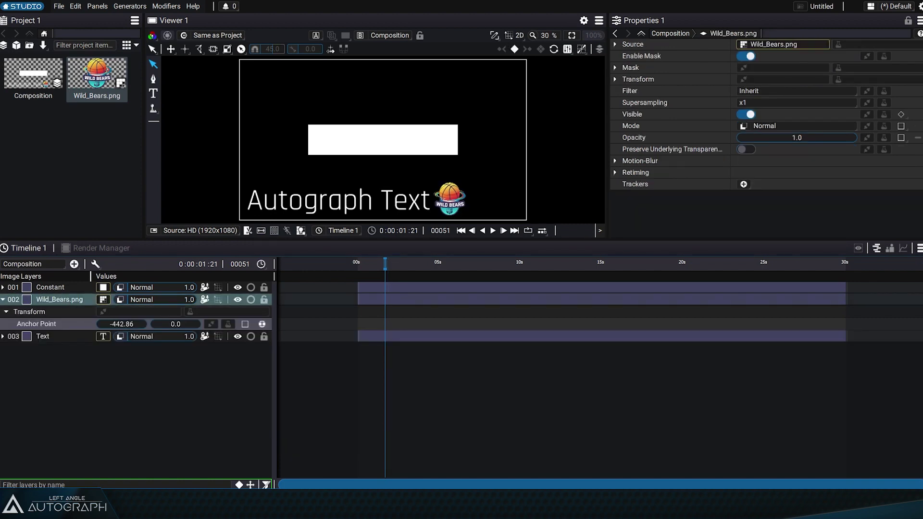
{"action": "left_click_drag", "start_coordinate": [122, 324], "coordinate": [121, 325]}
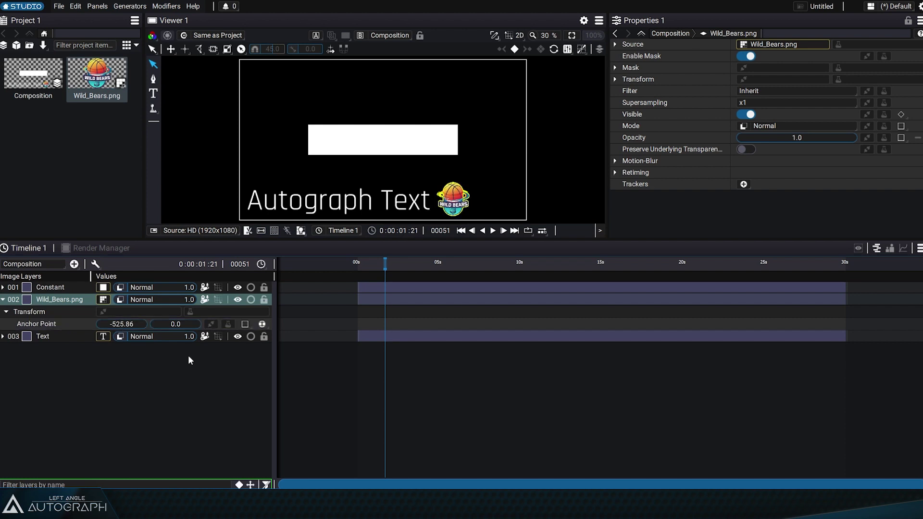
Replace the Text layer's source text with "TEAM A: WILD BEARS".
{"action": "left_click", "coordinate": [206, 338]}
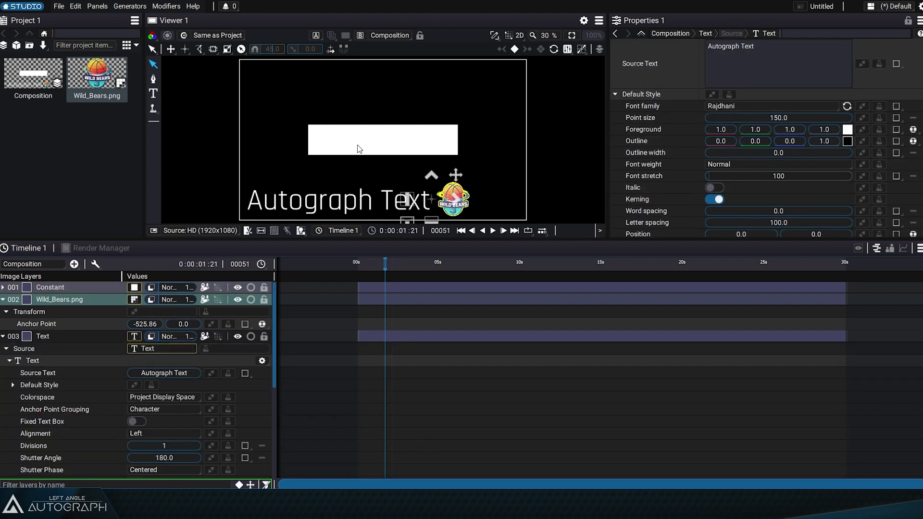
{"action": "scroll", "coordinate": [357, 149], "scroll_direction": "up", "scroll_amount": 1}
{"action": "left_click_drag", "start_coordinate": [367, 149], "coordinate": [363, 125]}
{"action": "left_click", "coordinate": [813, 82]}
{"action": "key", "text": "ctrl+a"}
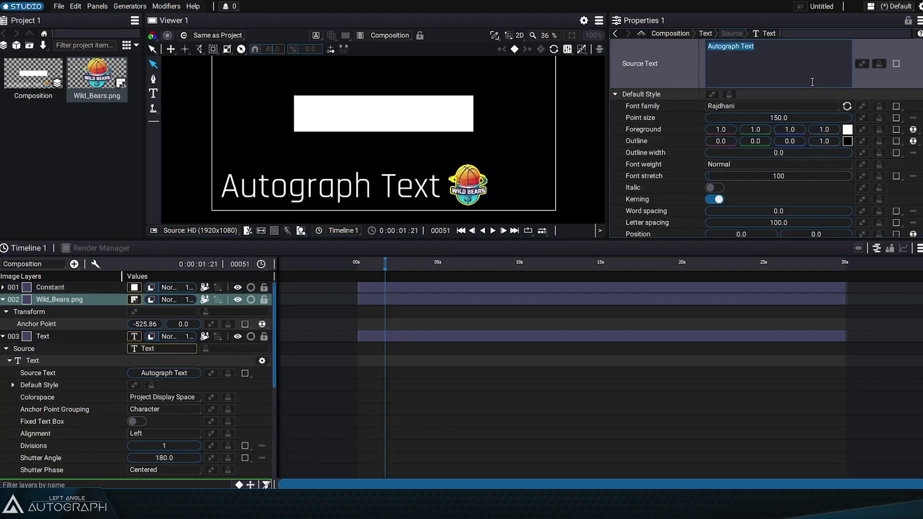
{"action": "type", "text": "TEAM A"}
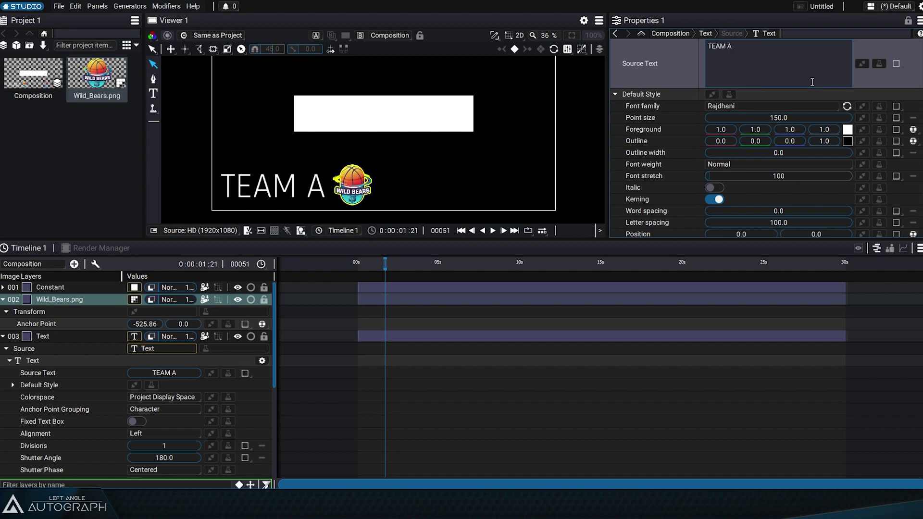
{"action": "type", "text": ": WILD BEARS"}
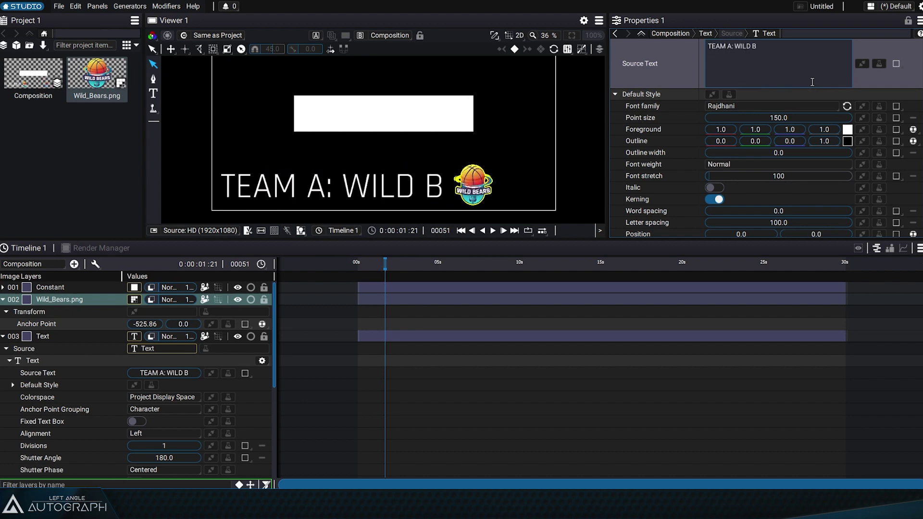
Shorten the source text to "TEAM" and extend it to read "TEAM WILD TEAM".
{"action": "key", "text": "BackSpace"}
{"action": "key", "text": "BackSpace"}
{"action": "key", "text": "BackSpace"}
{"action": "key", "text": "BackSpace"}
{"action": "key", "text": "BackSpace"}
{"action": "key", "text": "BackSpace"}
{"action": "key", "text": "BackSpace"}
{"action": "key", "text": "BackSpace"}
{"action": "key", "text": "BackSpace"}
{"action": "key", "text": "BackSpace"}
{"action": "key", "text": "BackSpace"}
{"action": "key", "text": "BackSpace"}
{"action": "key", "text": "BackSpace"}
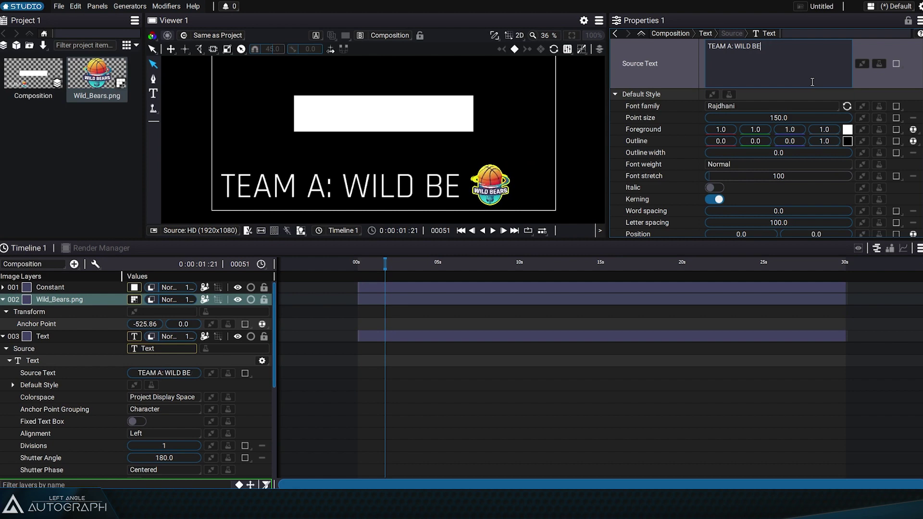
{"action": "key", "text": "BackSpace"}
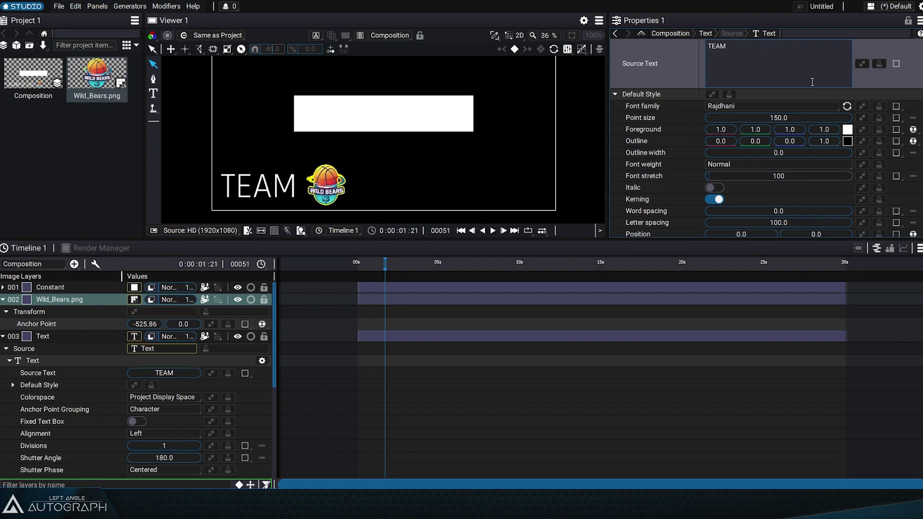
{"action": "type", "text": "WILD TEAM"}
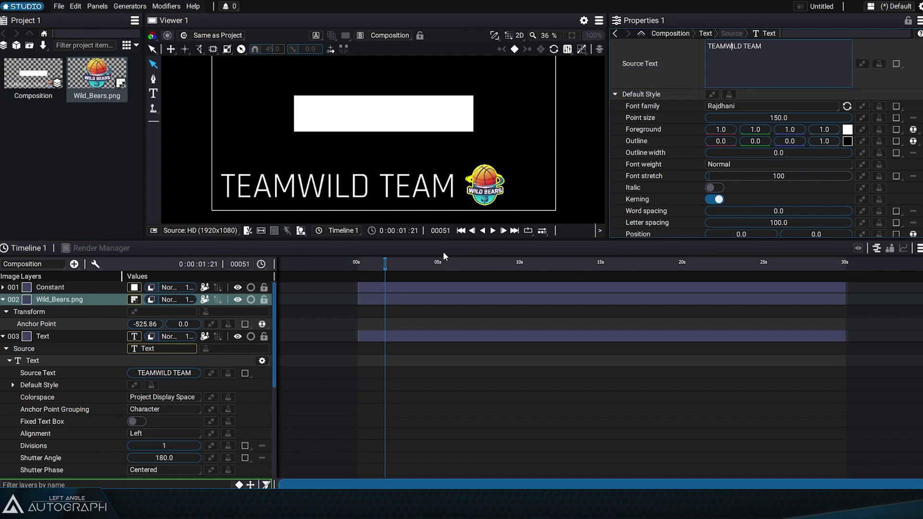
Show the Scale of the Wild_Bears.png and Text layers, try rescaling the Text layer, and undo the change.
{"action": "left_click", "coordinate": [51, 302]}
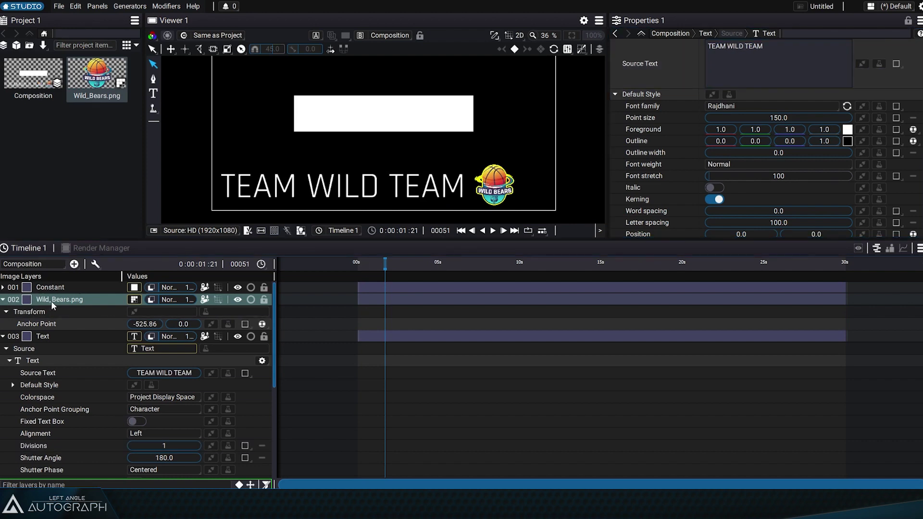
{"action": "key", "text": "s"}
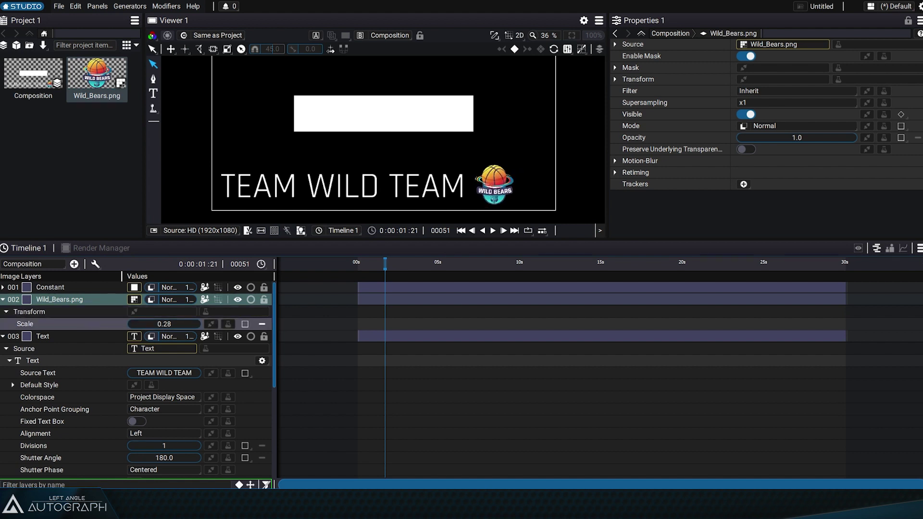
{"action": "left_click", "coordinate": [70, 341]}
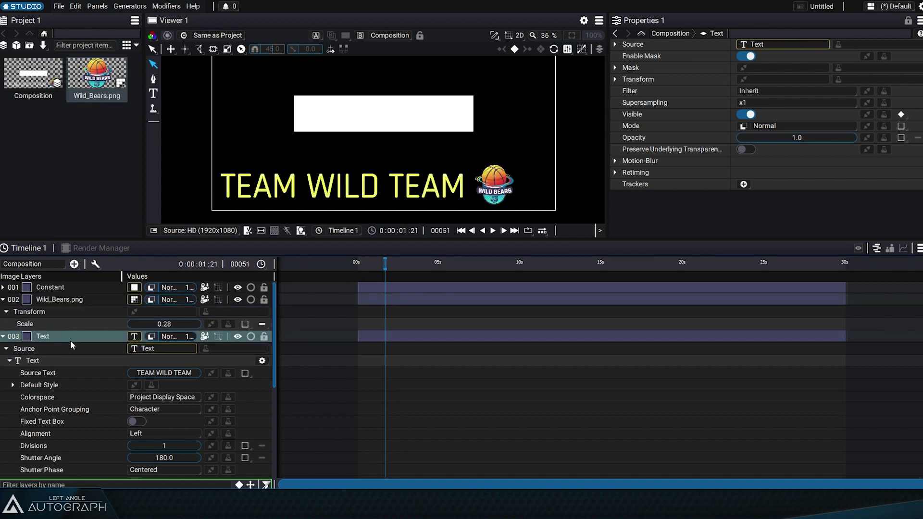
{"action": "key", "text": "s"}
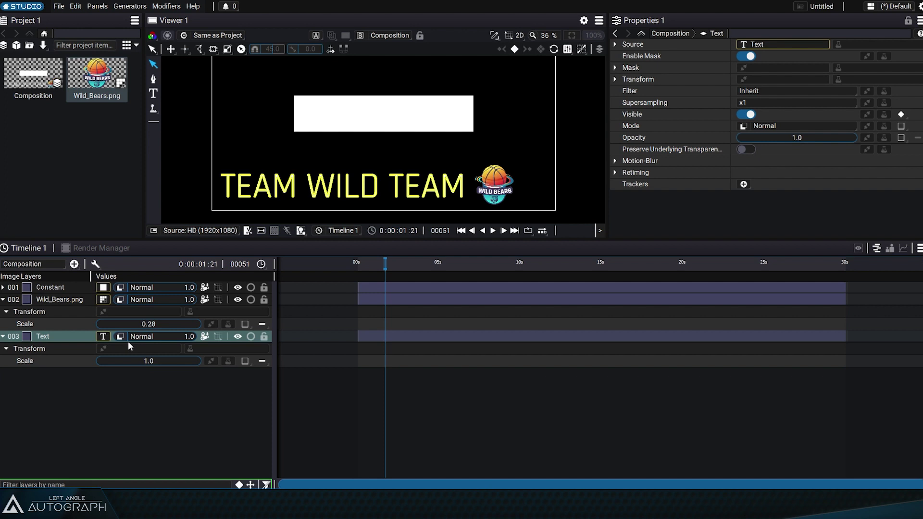
{"action": "mouse_move", "coordinate": [128, 361]}
{"action": "left_mouse_down"}
{"action": "mouse_move", "coordinate": [151, 361]}
{"action": "mouse_move", "coordinate": [103, 361]}
{"action": "mouse_move", "coordinate": [138, 360]}
{"action": "mouse_move", "coordinate": [128, 361]}
{"action": "left_mouse_up"}
{"action": "key", "text": "ctrl+z"}
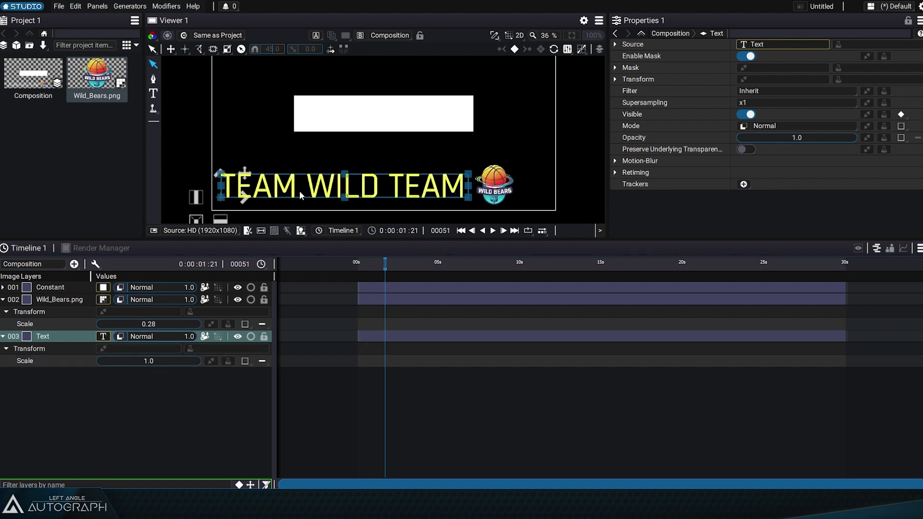
Try rotating the Text layer and skewing it horizontally in the viewer, undoing each transform.
{"action": "key", "text": "e"}
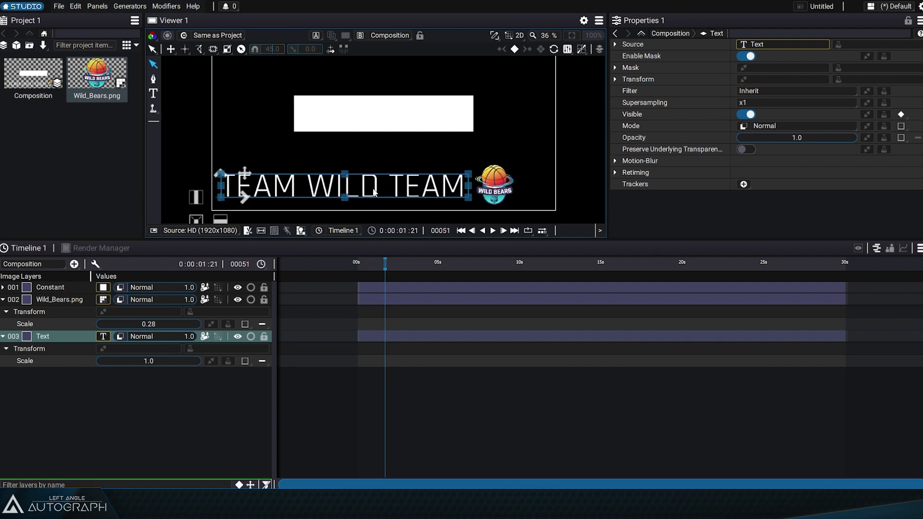
{"action": "left_click_drag", "start_coordinate": [240, 177], "coordinate": [334, 135]}
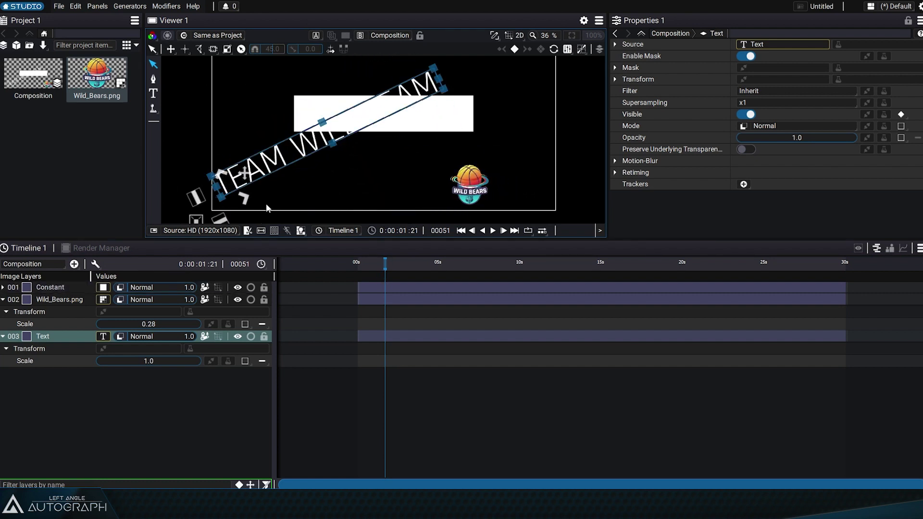
{"action": "key", "text": "ctrl+z"}
{"action": "mouse_move", "coordinate": [198, 221]}
{"action": "left_mouse_down"}
{"action": "mouse_move", "coordinate": [233, 216]}
{"action": "mouse_move", "coordinate": [183, 215]}
{"action": "mouse_move", "coordinate": [234, 207]}
{"action": "mouse_move", "coordinate": [185, 213]}
{"action": "mouse_move", "coordinate": [221, 213]}
{"action": "mouse_move", "coordinate": [195, 207]}
{"action": "left_mouse_up"}
{"action": "key", "text": "ctrl+z"}
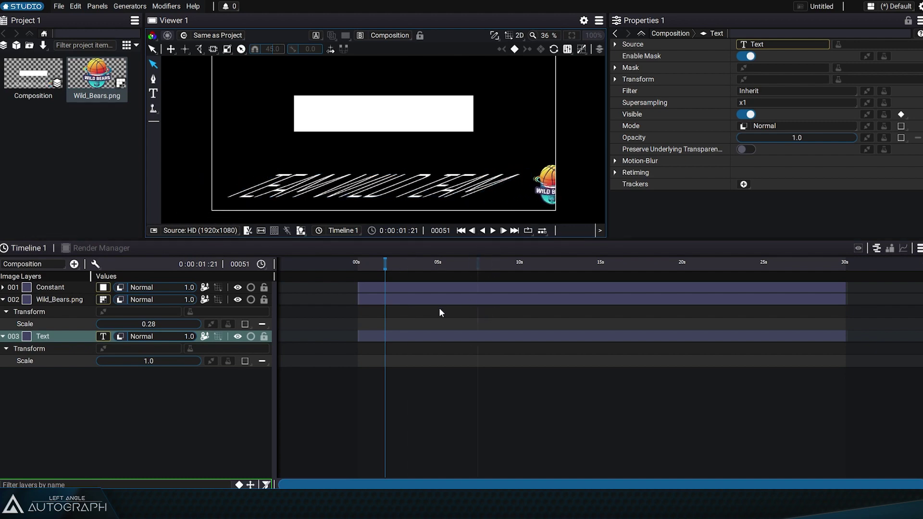